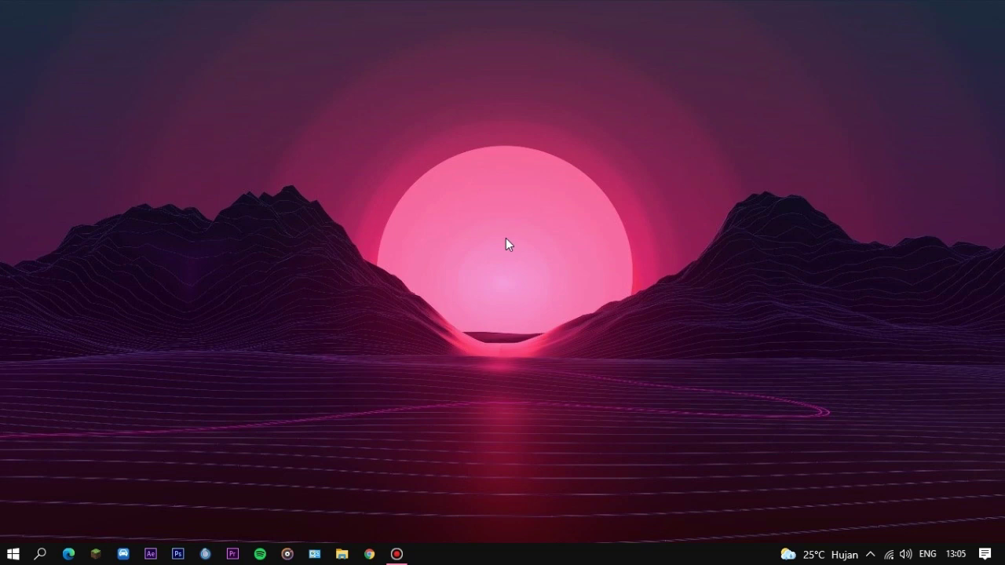
Switch to Chrome, search the web for "clownfish" and open the Clownfish Voice Changer website from the results
{"action": "left_click", "coordinate": [380, 554]}
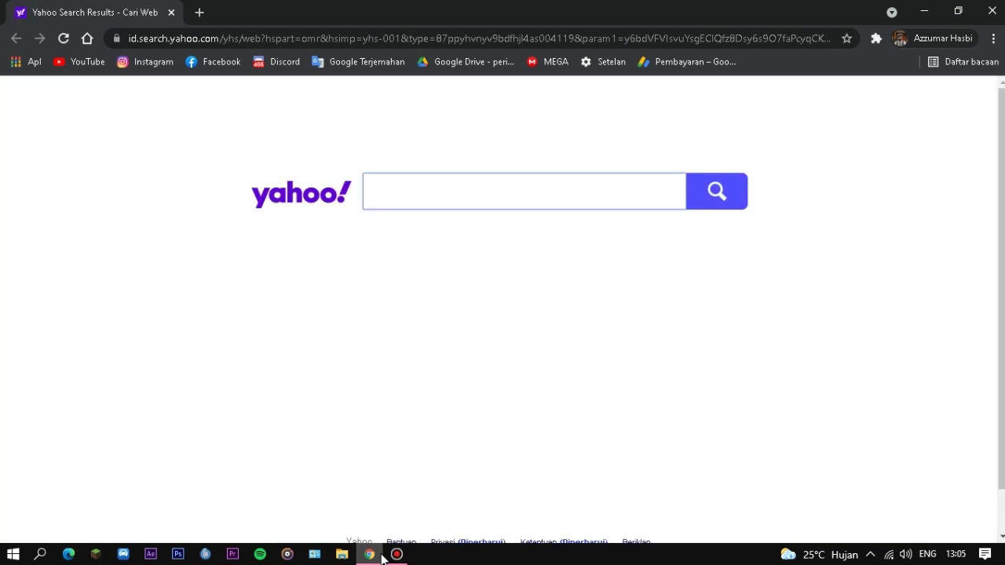
{"action": "left_click", "coordinate": [191, 39]}
{"action": "key", "text": "BackSpace"}
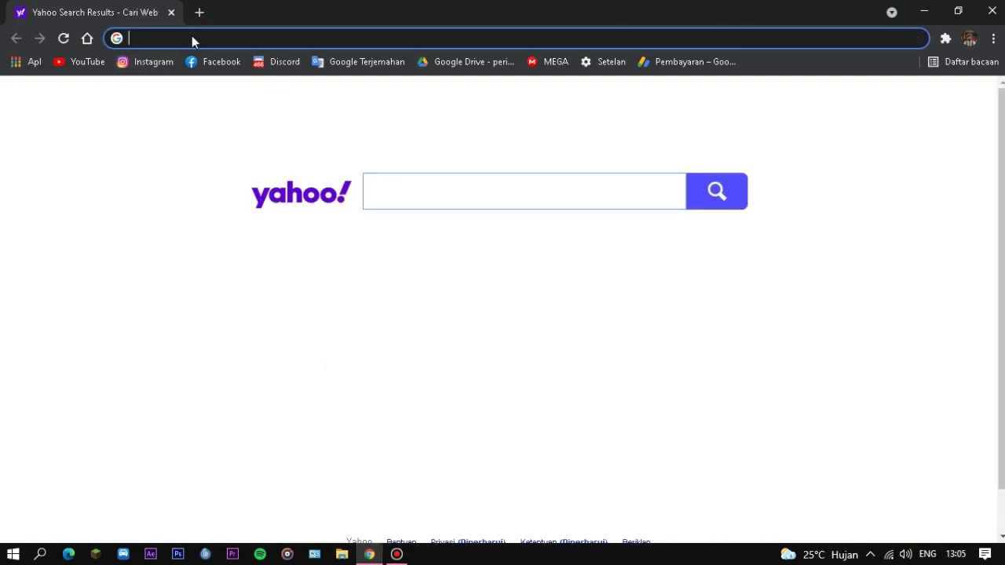
{"action": "type", "text": "clow"}
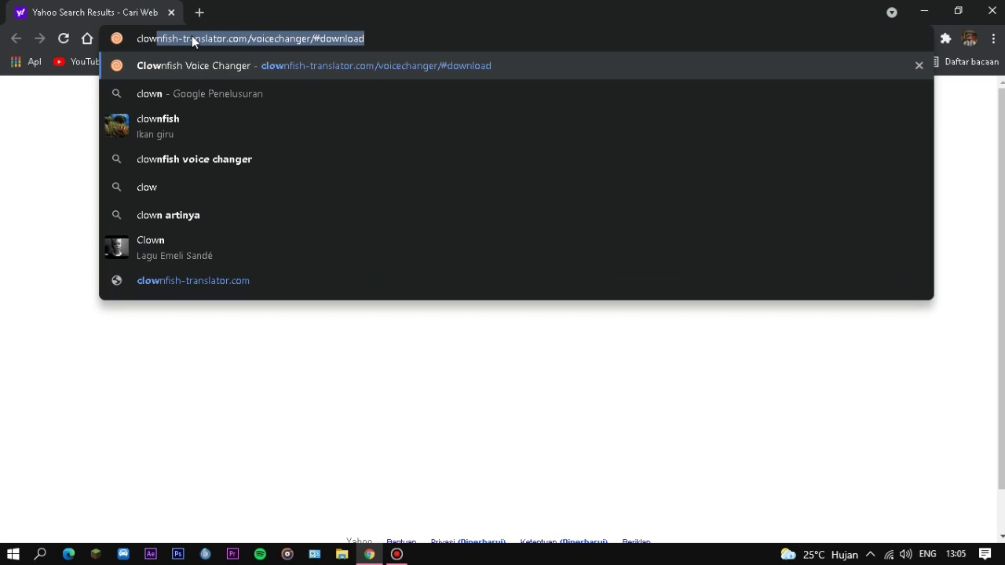
{"action": "type", "text": "nfish"}
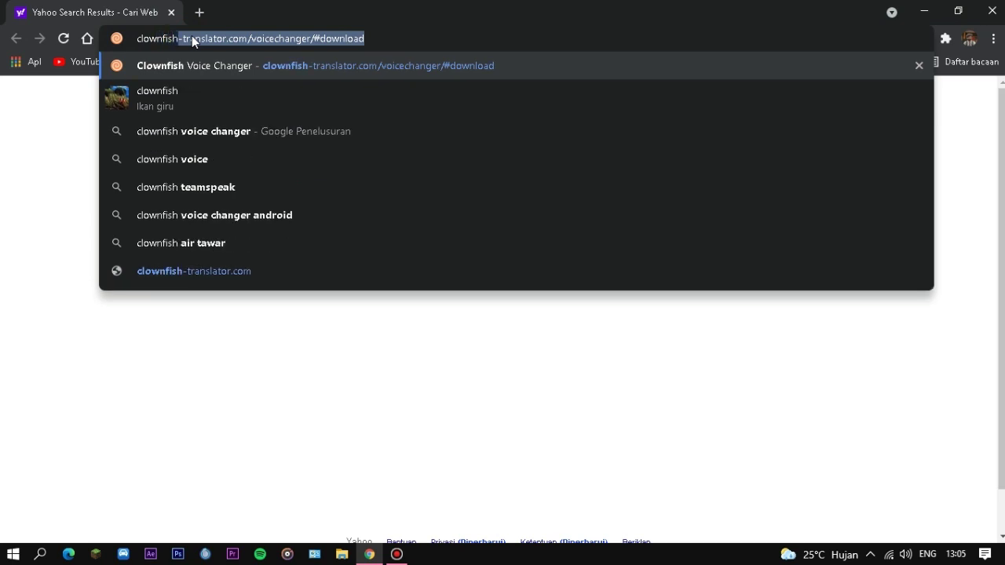
{"action": "left_click", "coordinate": [404, 35]}
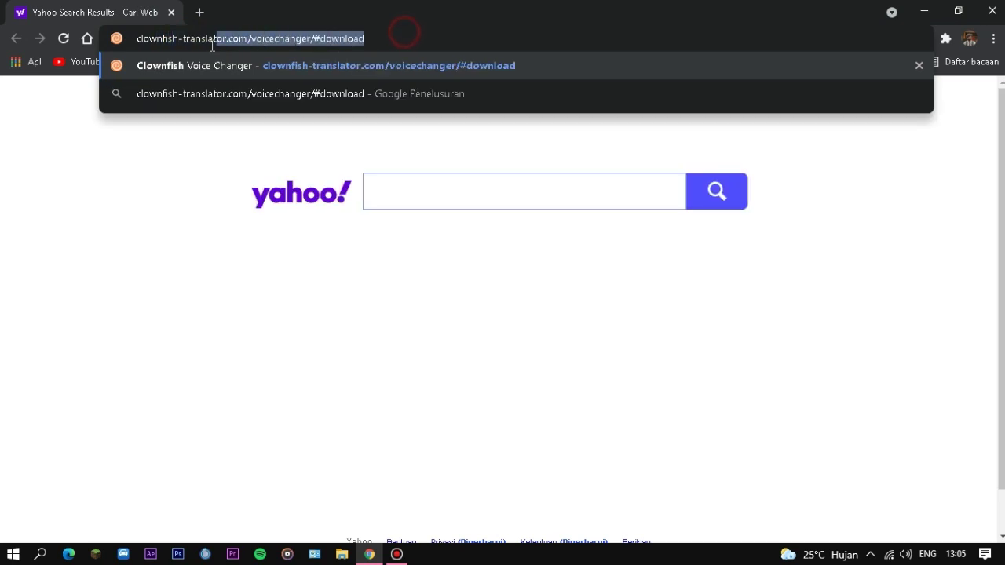
{"action": "key", "text": "Delete"}
{"action": "key", "text": "Return"}
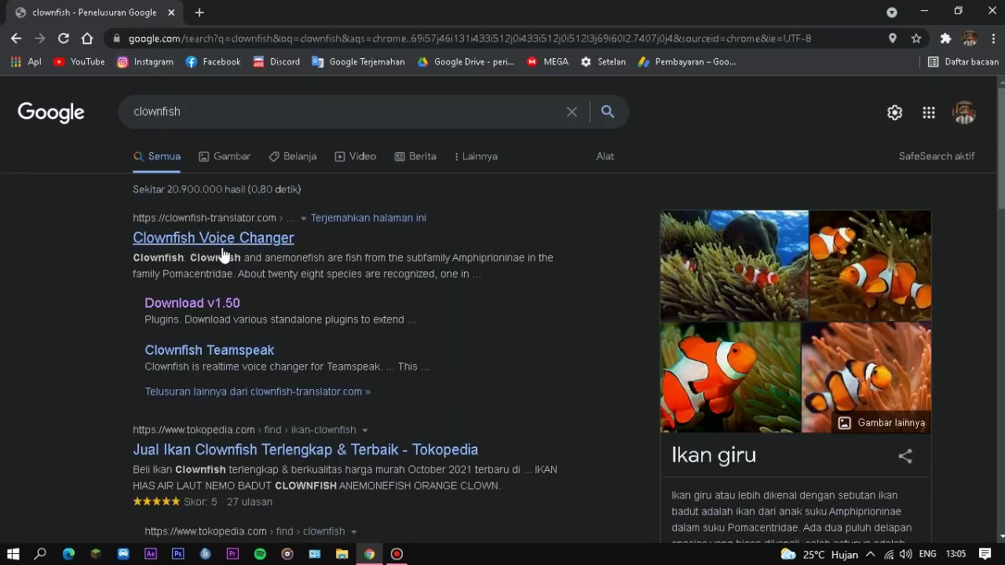
{"action": "left_click", "coordinate": [180, 246]}
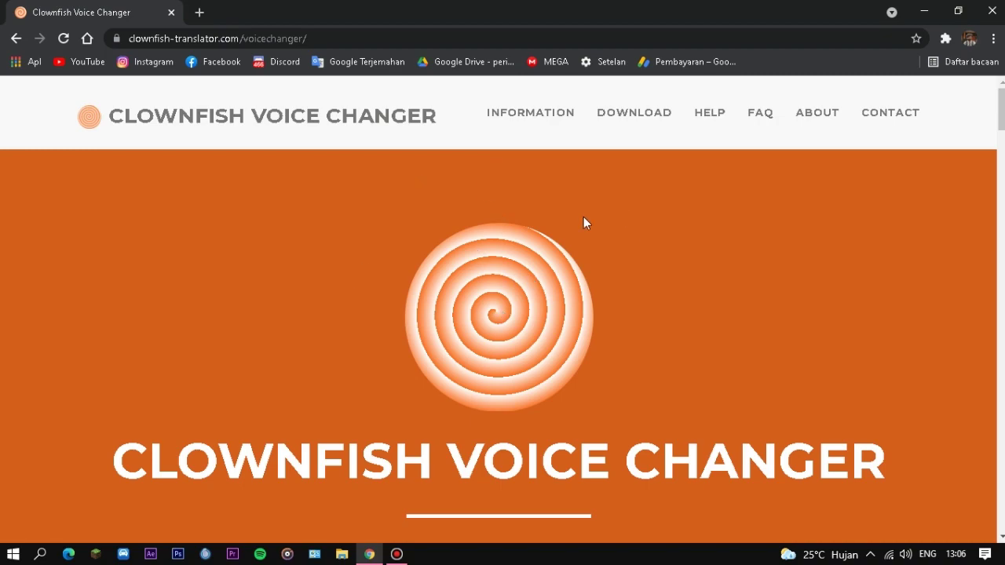
Look over the Clownfish Voice Changer home page and open the site's download page
{"action": "scroll", "coordinate": [442, 191], "scroll_direction": "down", "scroll_amount": 2}
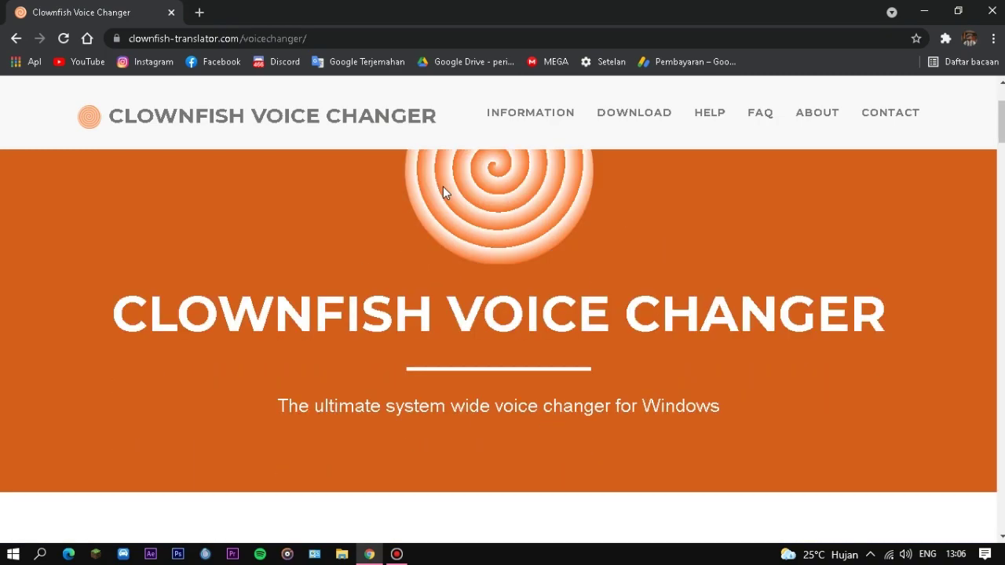
{"action": "scroll", "coordinate": [442, 192], "scroll_direction": "down", "scroll_amount": 10}
{"action": "scroll", "coordinate": [443, 190], "scroll_direction": "down", "scroll_amount": 10}
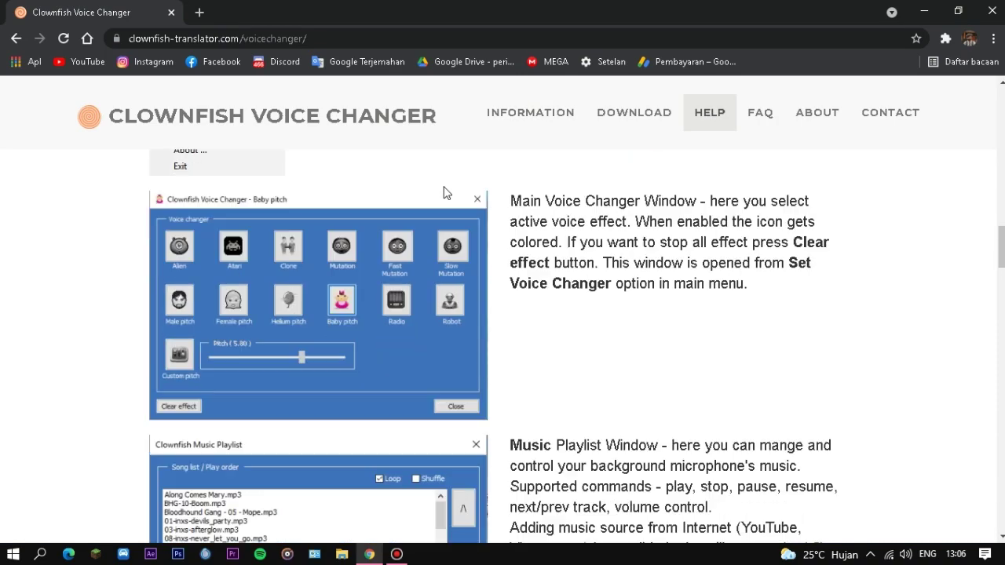
{"action": "scroll", "coordinate": [443, 186], "scroll_direction": "down", "scroll_amount": 5}
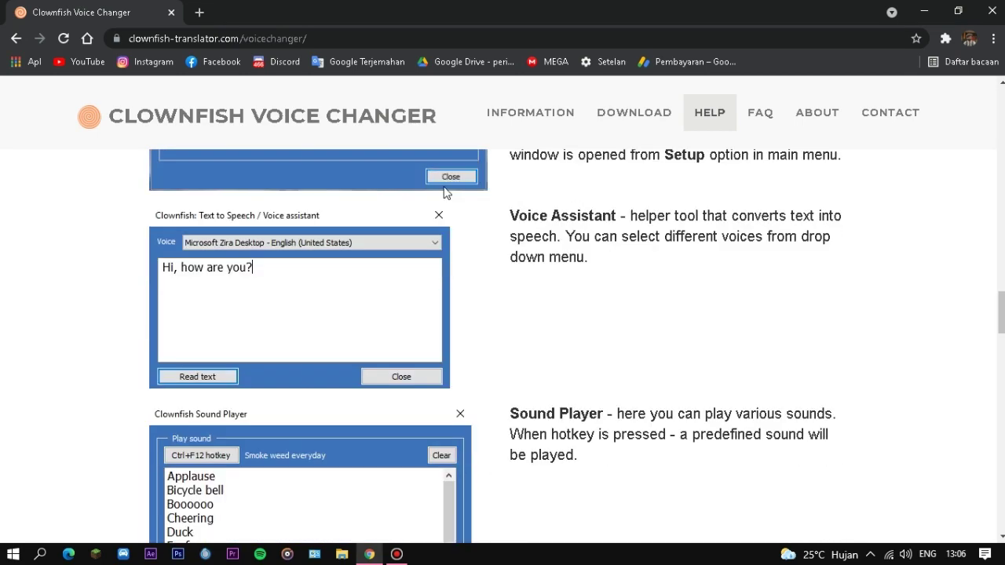
{"action": "scroll", "coordinate": [466, 342], "scroll_direction": "up", "scroll_amount": 20}
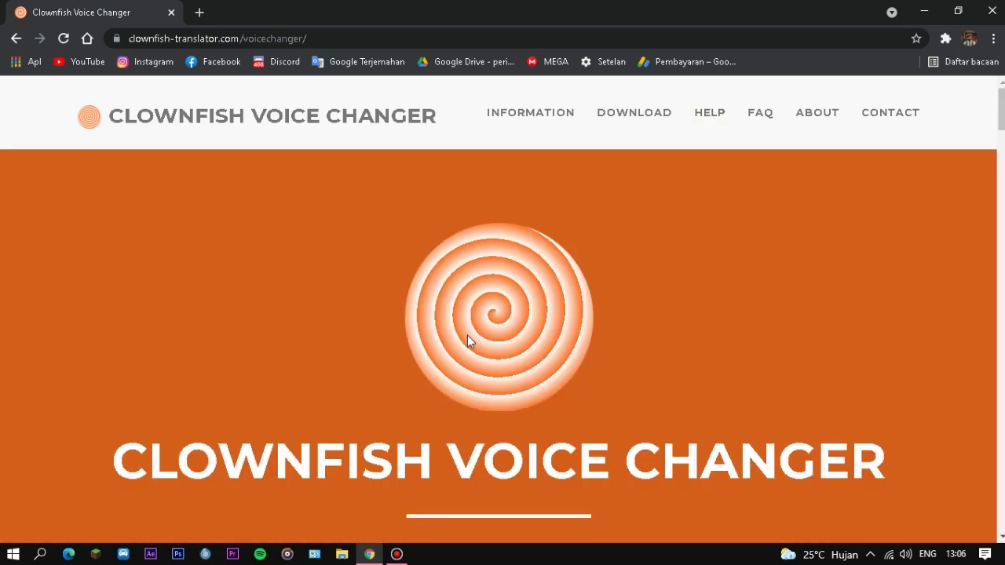
{"action": "left_click", "coordinate": [631, 120]}
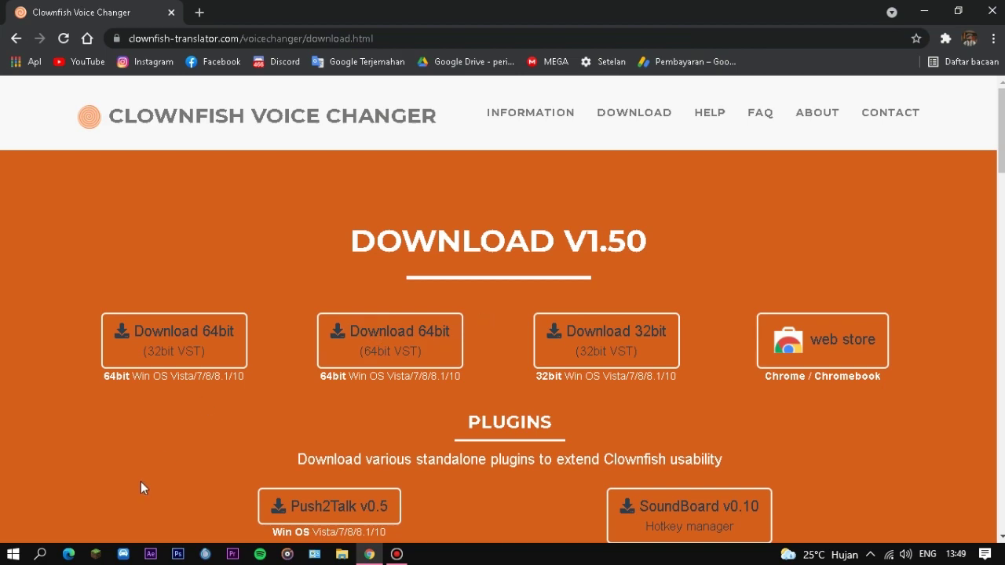
Run dxdiag to check whether the operating system is 32-bit or 64-bit, and close the diagnostic tool
{"action": "left_click", "coordinate": [40, 553]}
{"action": "type", "text": "dxdiag"}
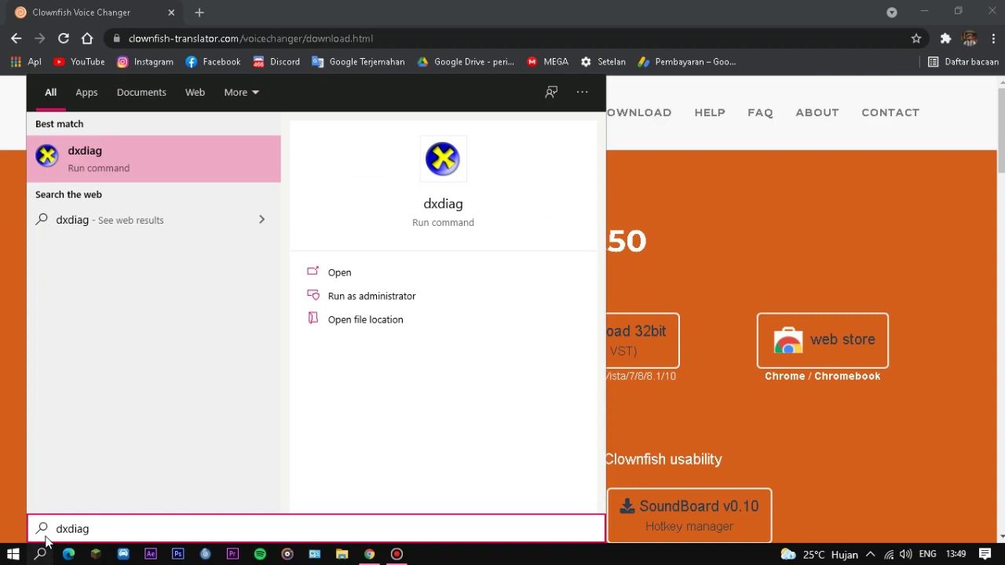
{"action": "key", "text": "Return"}
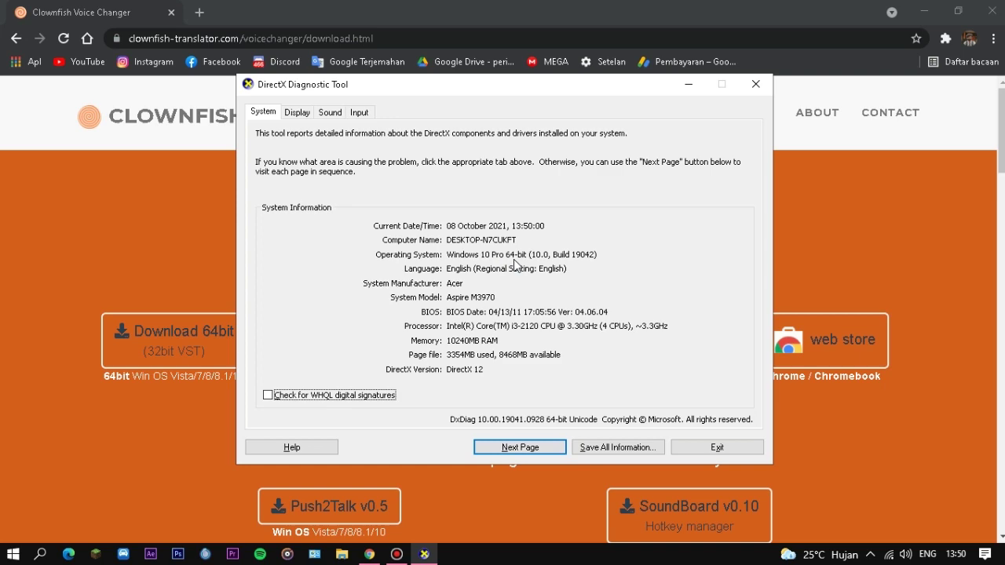
{"action": "key", "text": "alt+F4"}
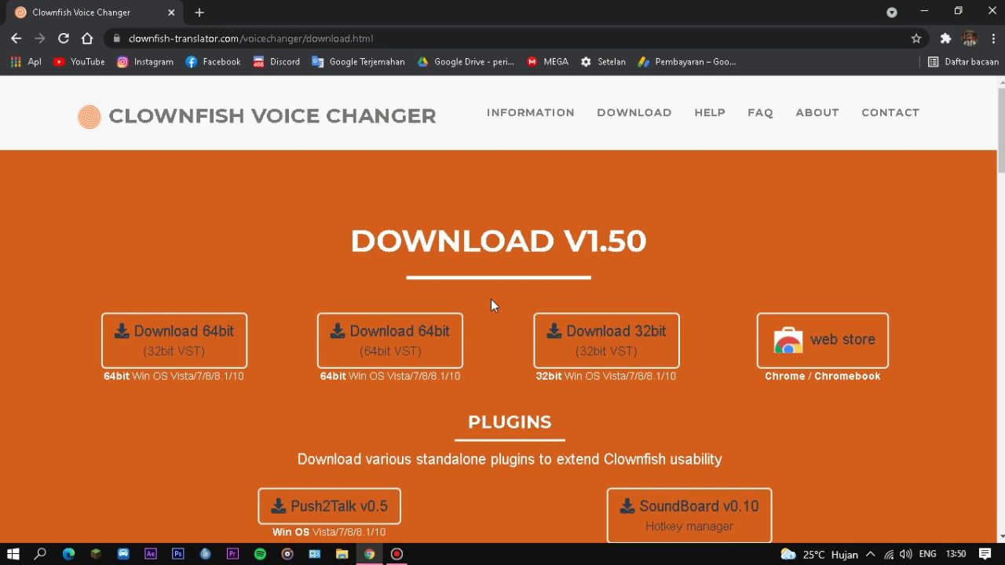
Download the 64bit (64bit VST) installer, keeping the default handling of the duplicate link, and show its download folder
{"action": "left_click", "coordinate": [403, 351]}
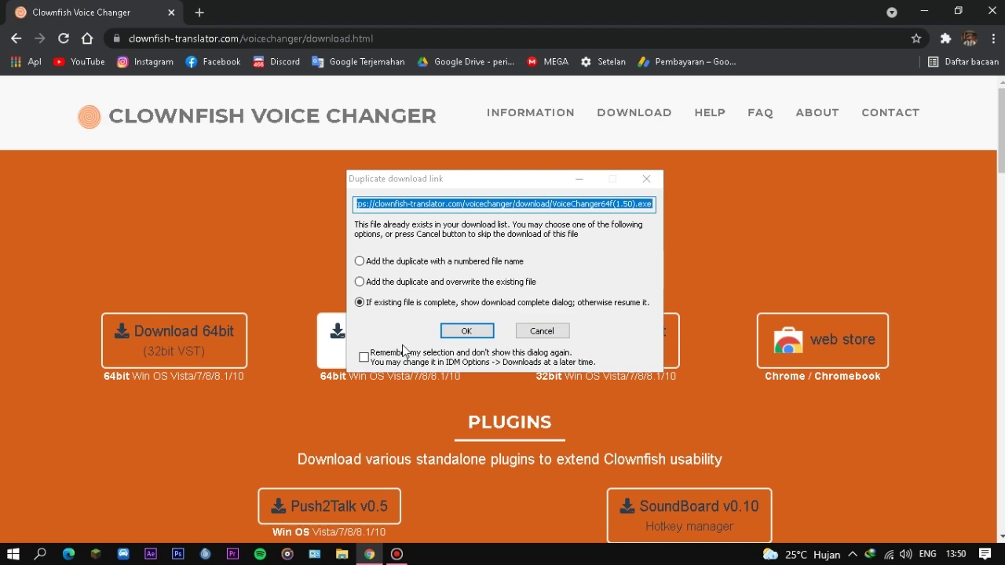
{"action": "left_click", "coordinate": [464, 333]}
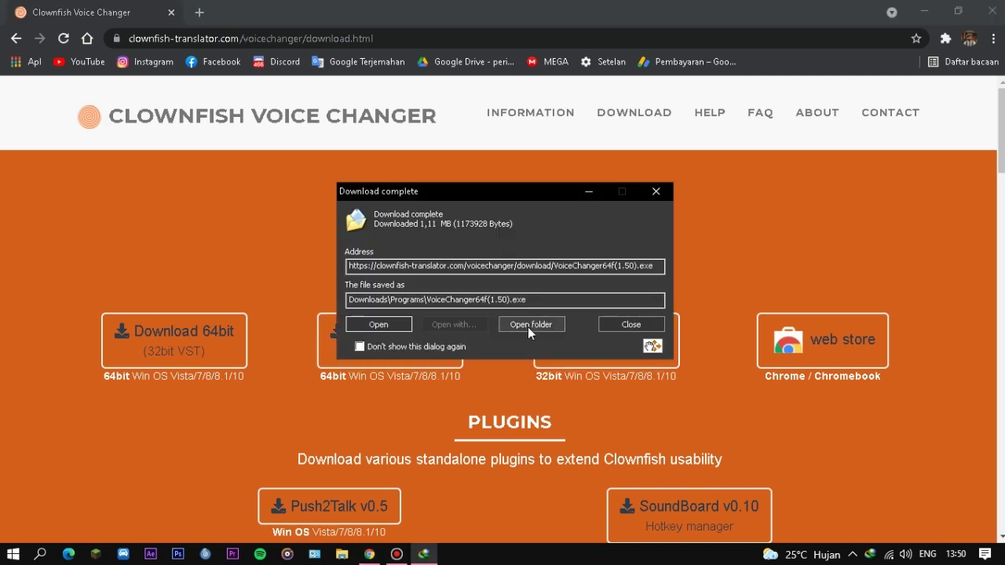
{"action": "left_click", "coordinate": [528, 328]}
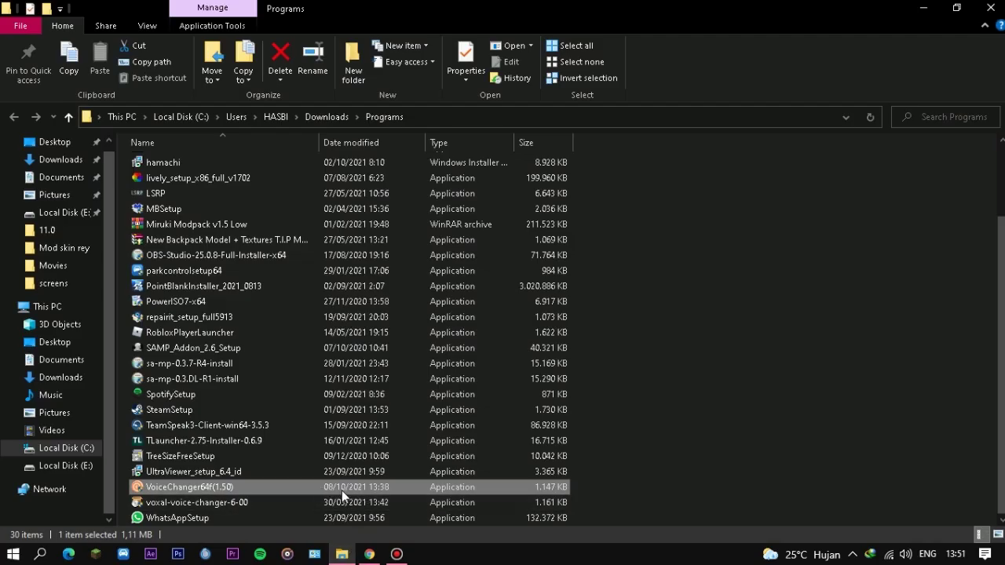
Run the VoiceChanger64f(1.50) installer and install Clownfish Voice Changer in the default destination folder
{"action": "double_click", "coordinate": [345, 487]}
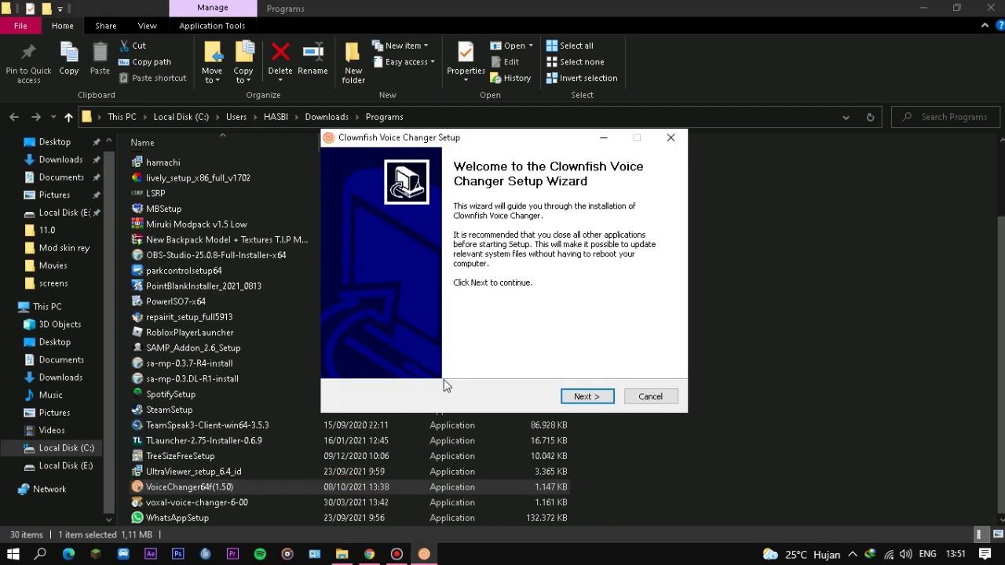
{"action": "left_click", "coordinate": [582, 396]}
{"action": "left_click", "coordinate": [581, 397]}
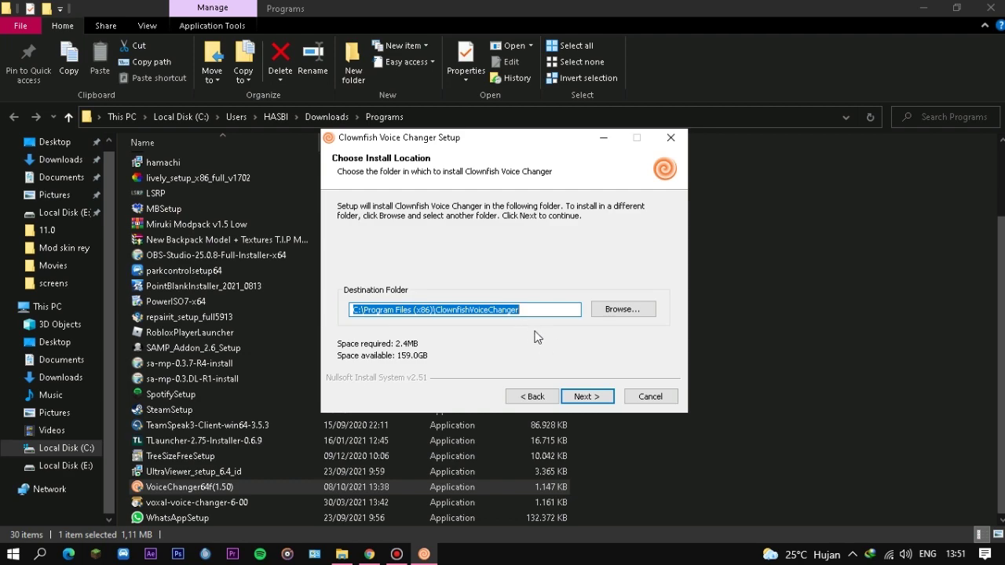
{"action": "left_click", "coordinate": [581, 396]}
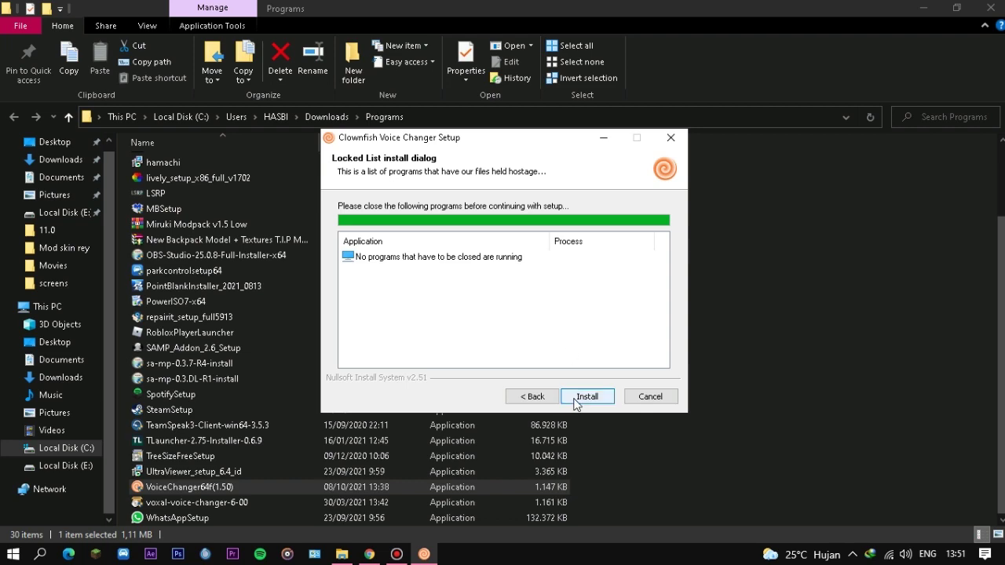
{"action": "left_click", "coordinate": [584, 397]}
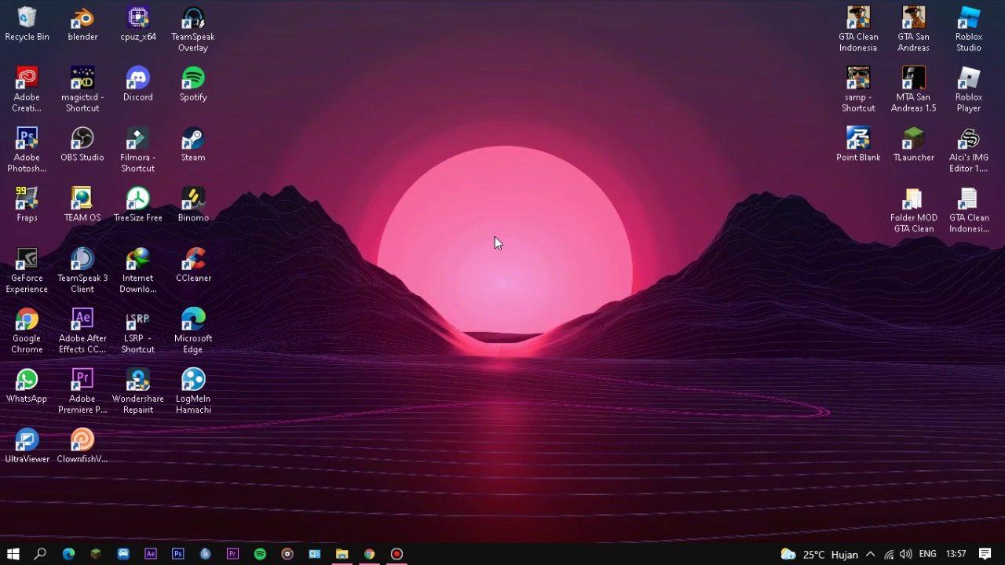
Launch Clownfish from the desktop, show its Set Voice Changer window and move that window to the middle of the desktop
{"action": "double_click", "coordinate": [89, 447]}
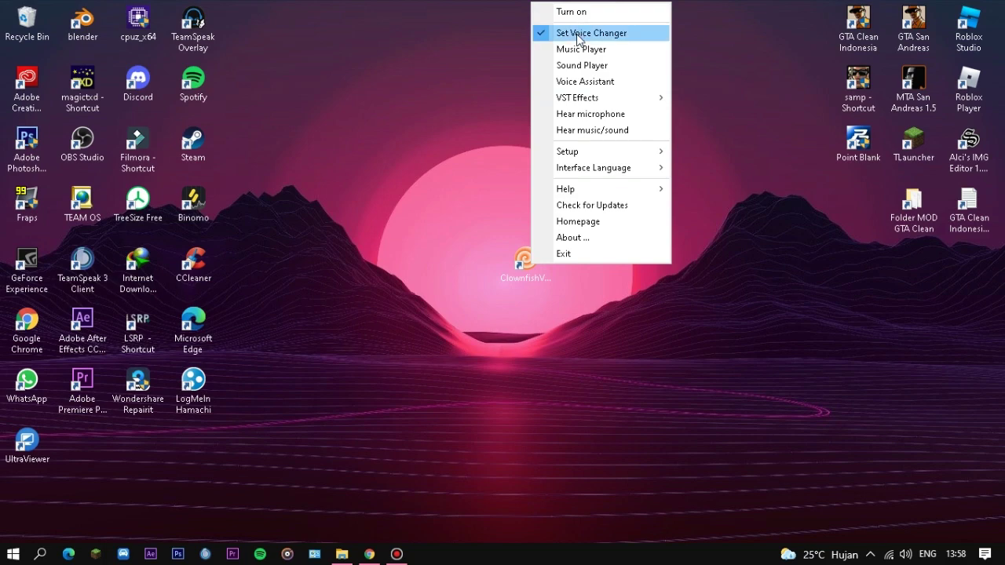
{"action": "left_click", "coordinate": [579, 35]}
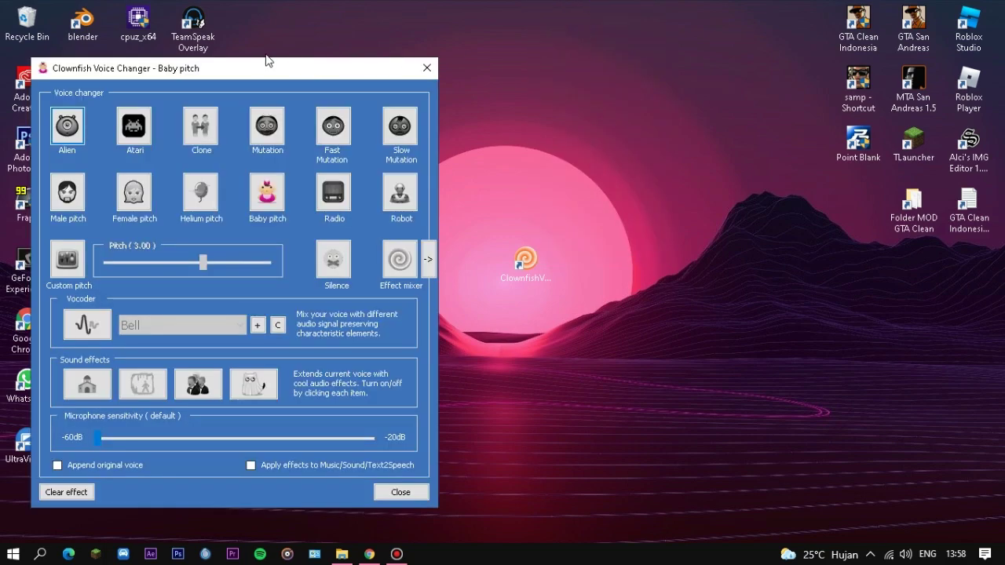
{"action": "left_click_drag", "start_coordinate": [244, 68], "coordinate": [570, 48]}
{"action": "left_click_drag", "start_coordinate": [561, 54], "coordinate": [555, 54]}
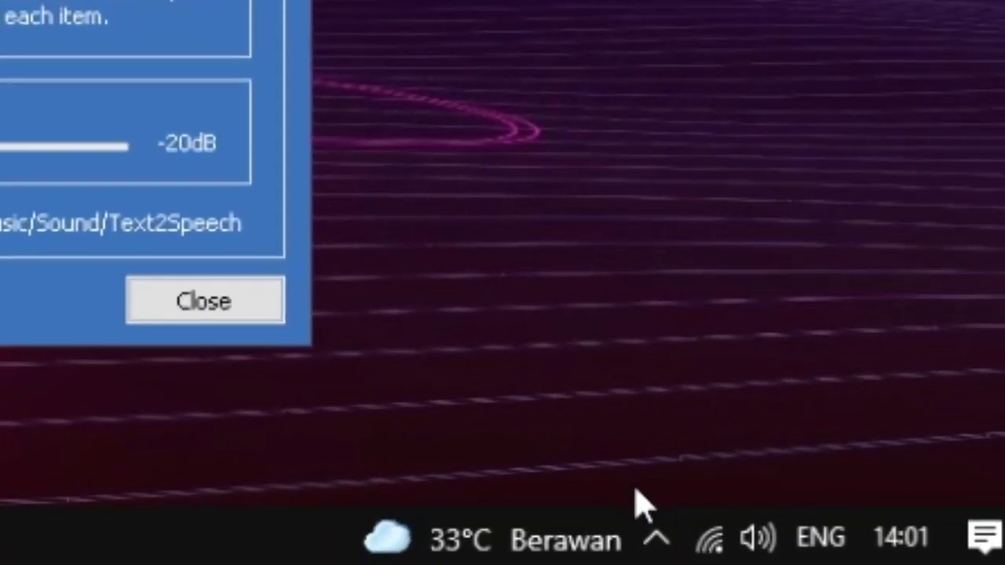
Show Clownfish's System Integration setup, check whether the voice changer is installed on the default microphone, and close the setup
{"action": "left_click", "coordinate": [863, 553]}
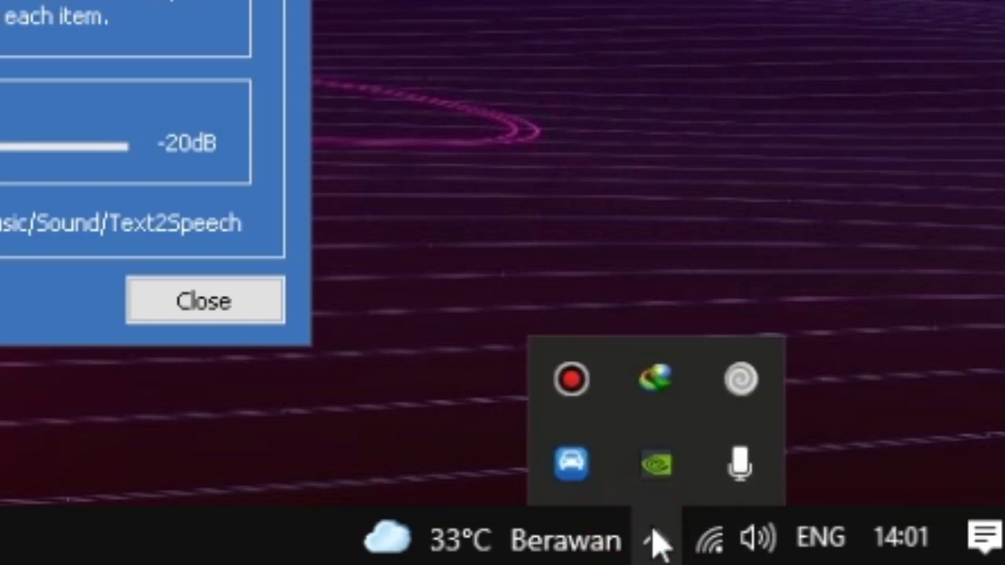
{"action": "left_click", "coordinate": [740, 380]}
{"action": "right_click", "coordinate": [740, 382]}
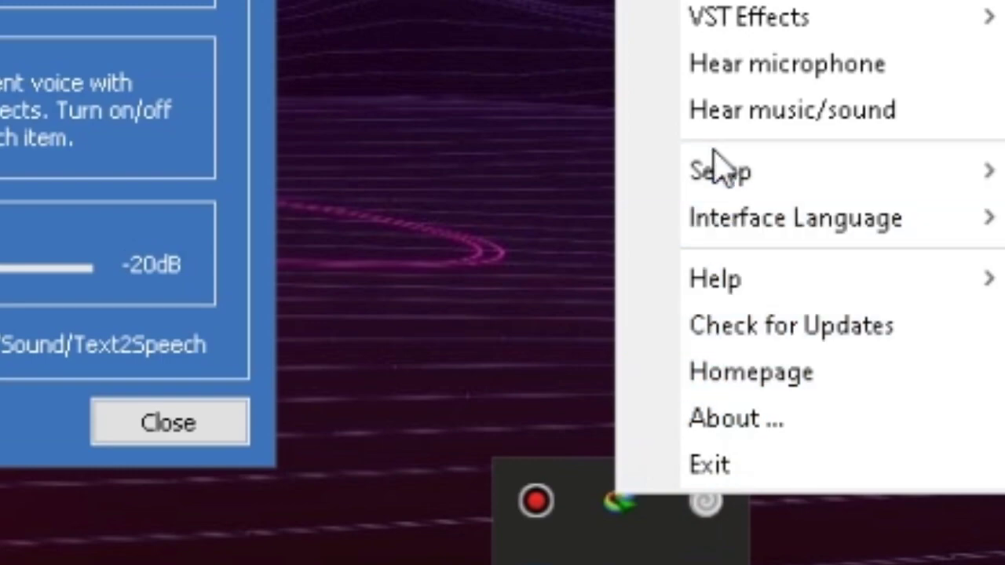
{"action": "mouse_move", "coordinate": [721, 174]}
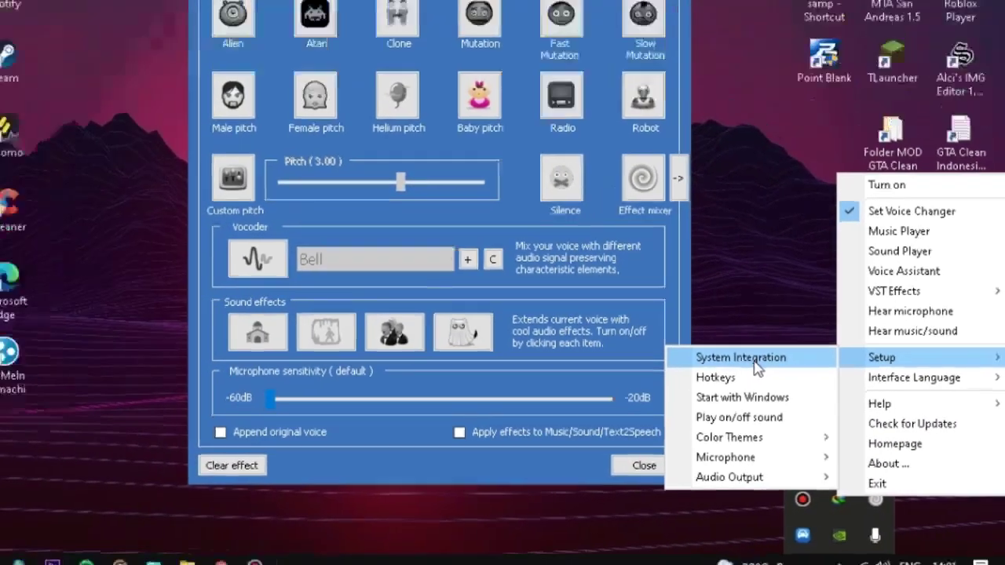
{"action": "left_click", "coordinate": [754, 360]}
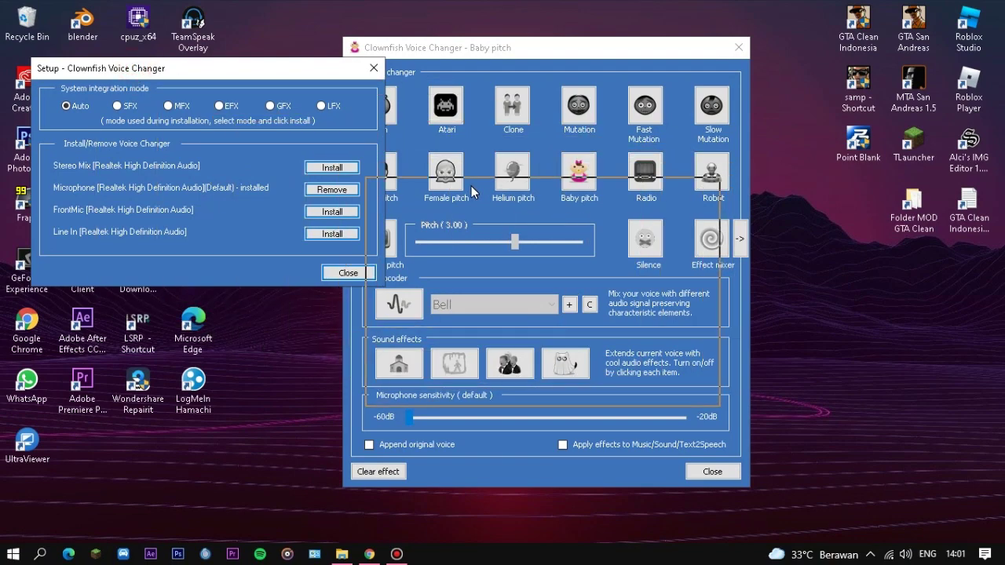
{"action": "left_click_drag", "start_coordinate": [472, 192], "coordinate": [472, 193]}
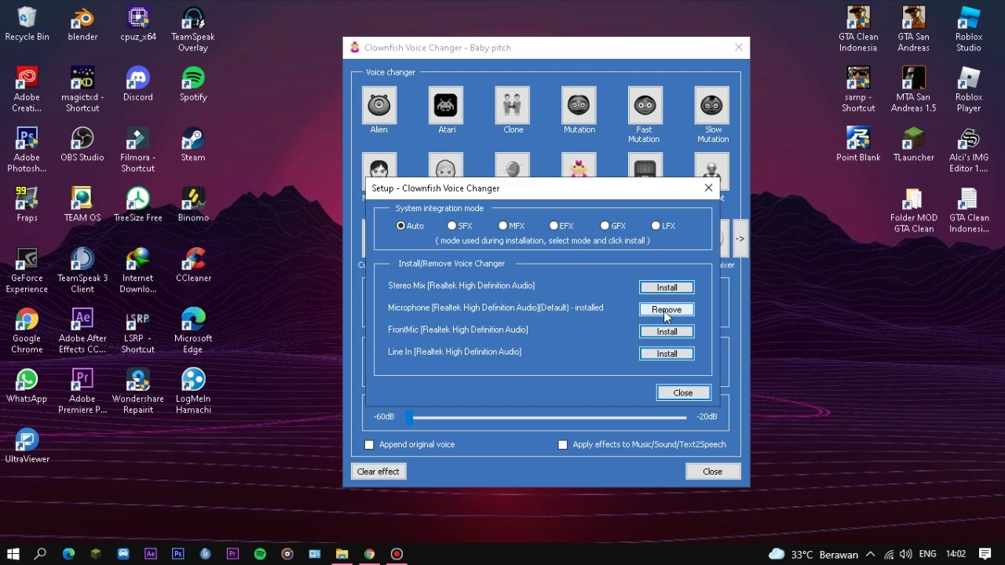
{"action": "left_click", "coordinate": [680, 396]}
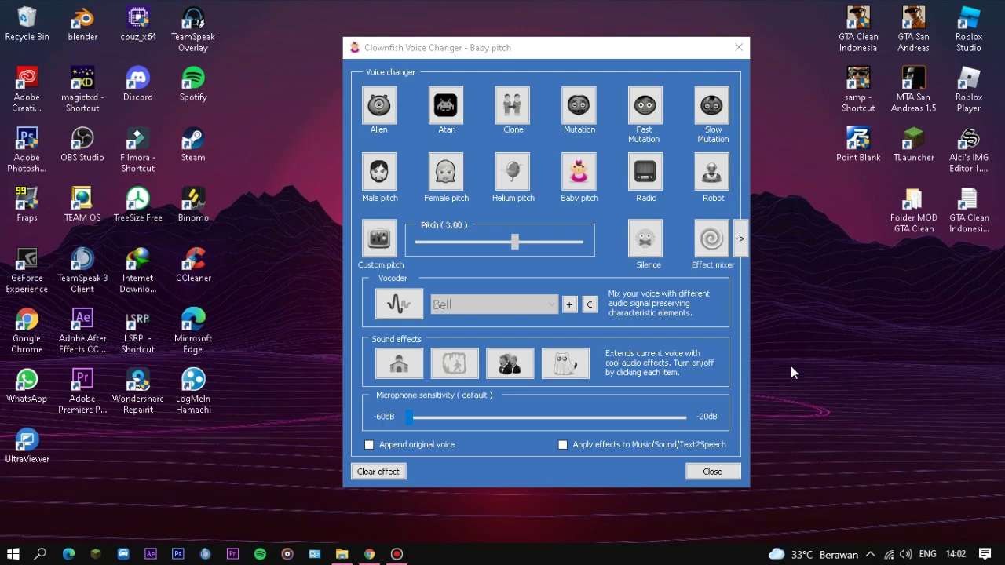
Turn on the Clownfish voice changer and select the Female pitch voice effect
{"action": "left_click", "coordinate": [869, 554]}
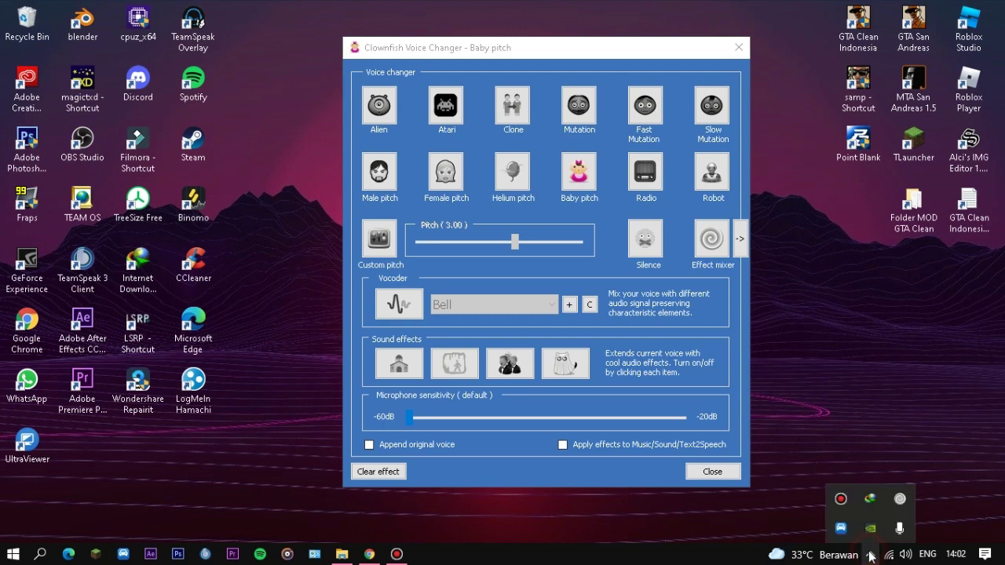
{"action": "right_click", "coordinate": [899, 527]}
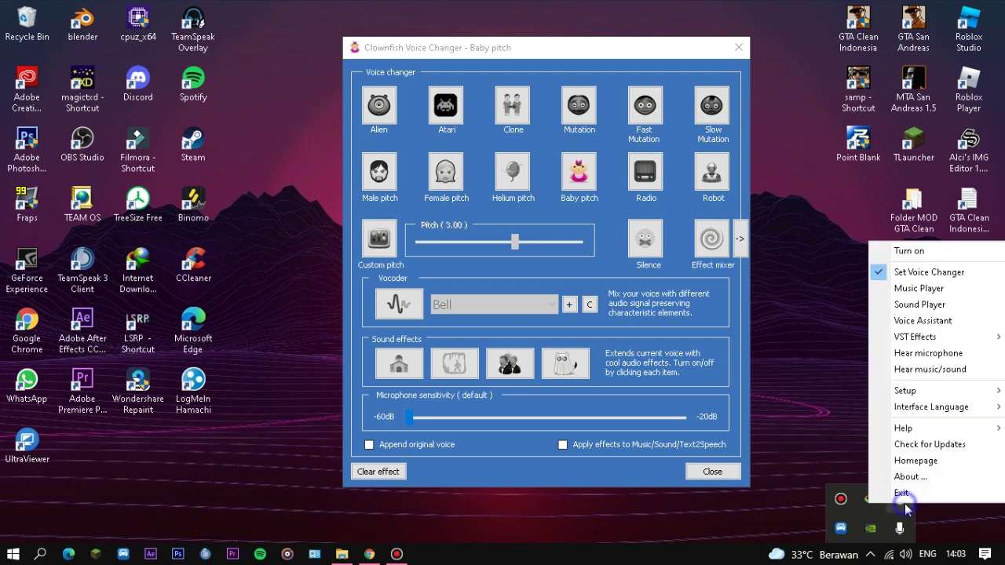
{"action": "left_click", "coordinate": [918, 253]}
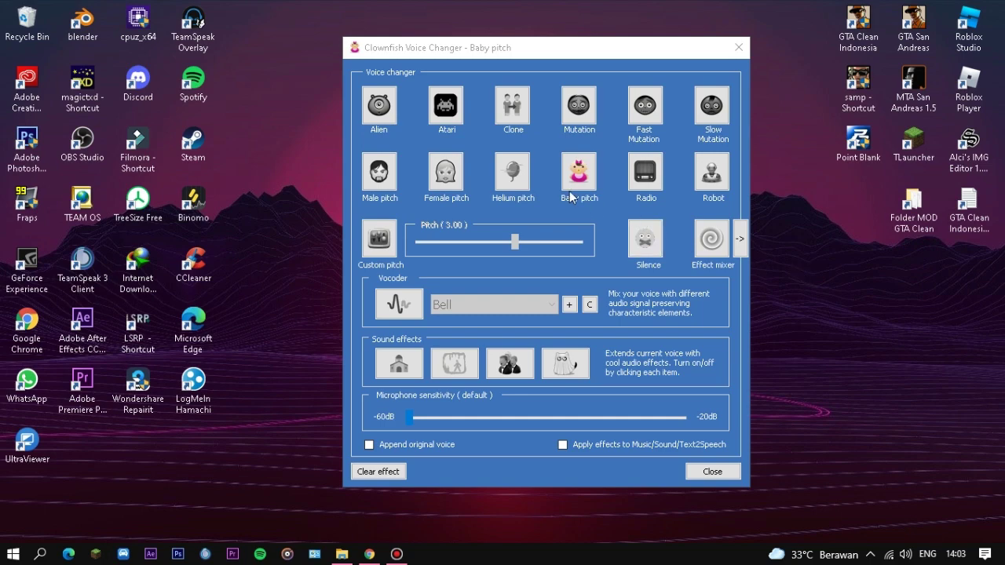
{"action": "left_click", "coordinate": [442, 177]}
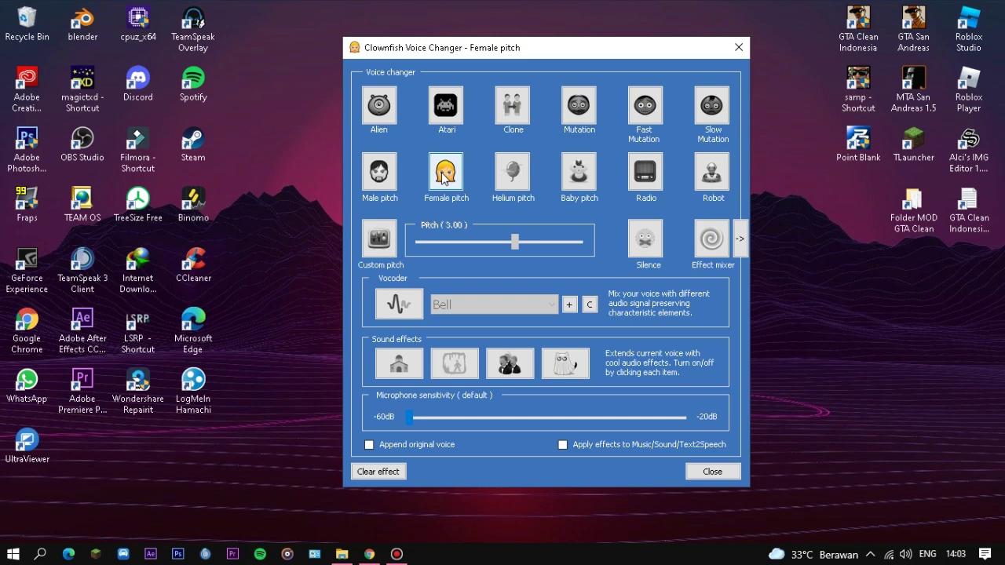
Try the Male pitch voice effect and set the voice changer to the Alien effect
{"action": "left_click", "coordinate": [380, 175]}
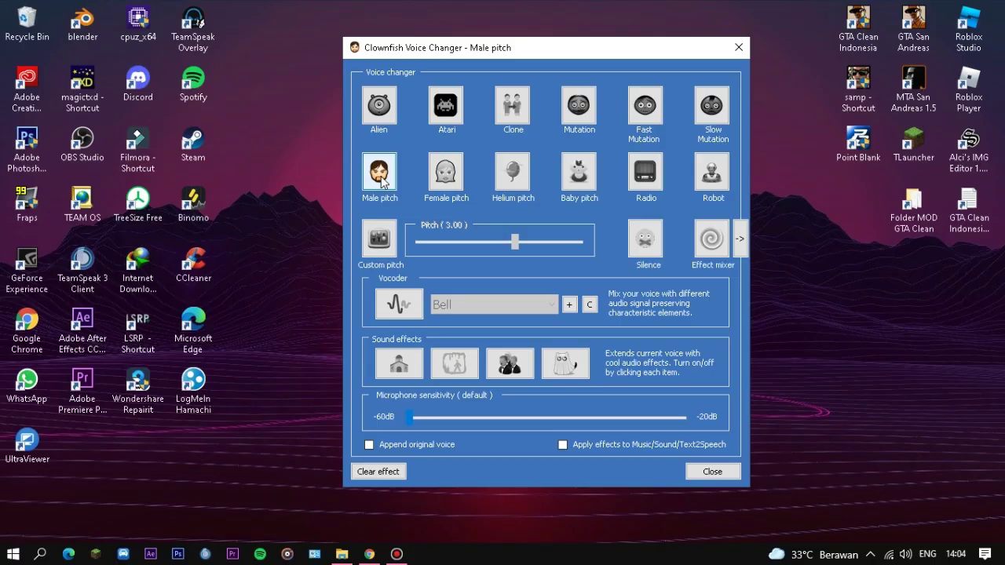
{"action": "left_click", "coordinate": [380, 120]}
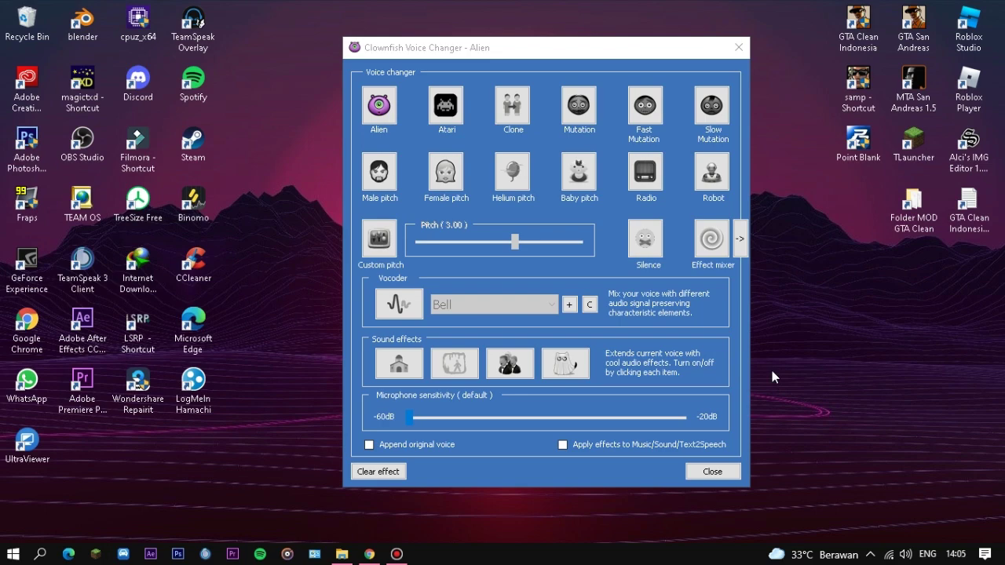
{"action": "left_click", "coordinate": [13, 554]}
{"action": "left_click", "coordinate": [18, 525]}
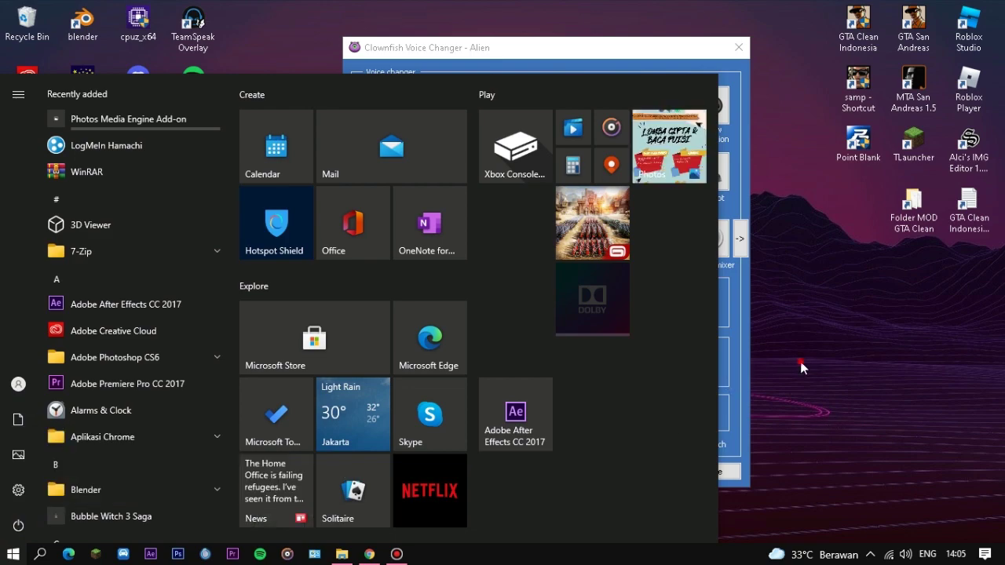
{"action": "left_click", "coordinate": [788, 253]}
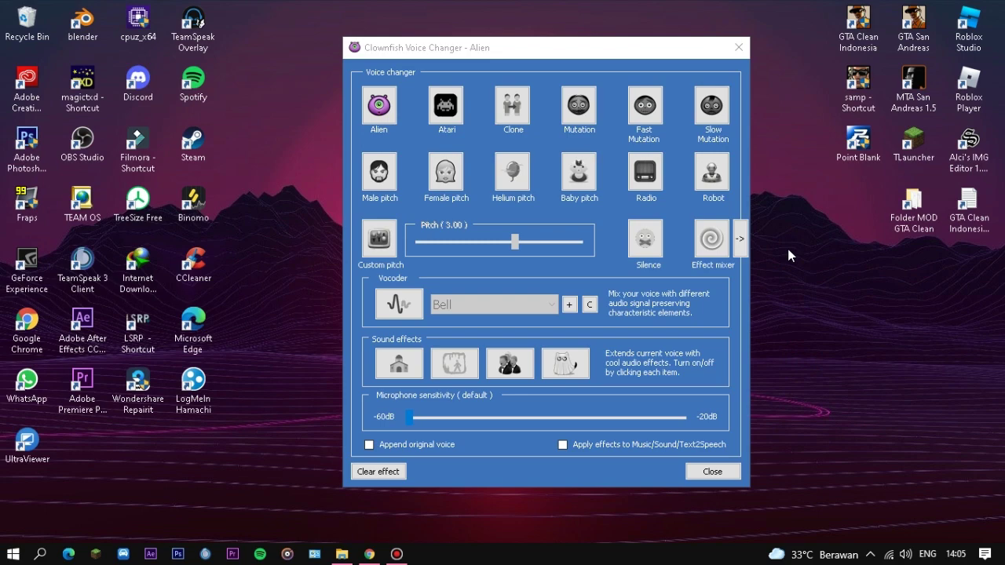
Close the Clownfish Voice Changer window and move its desktop shortcut beside UltraViewer, below the Adobe Premiere shortcut
{"action": "left_click", "coordinate": [743, 54]}
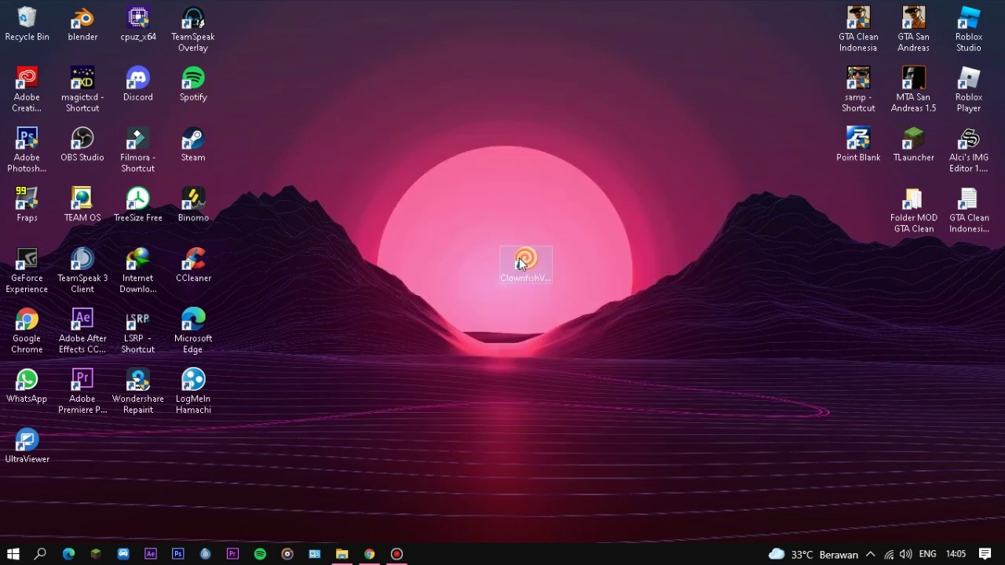
{"action": "left_click_drag", "start_coordinate": [525, 259], "coordinate": [80, 446]}
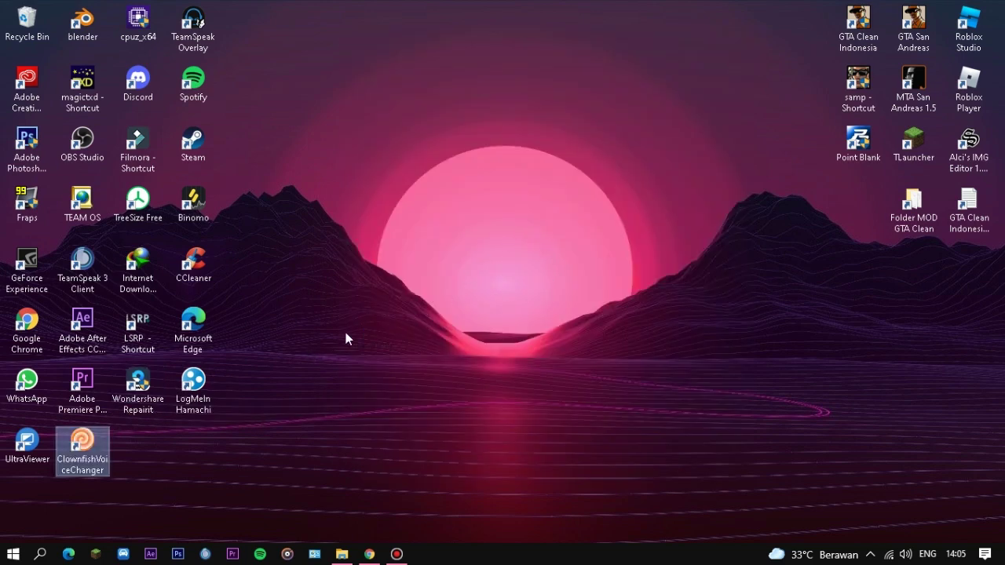
Refresh the desktop and hide all of its icons
{"action": "right_click", "coordinate": [514, 201]}
{"action": "left_click", "coordinate": [533, 242]}
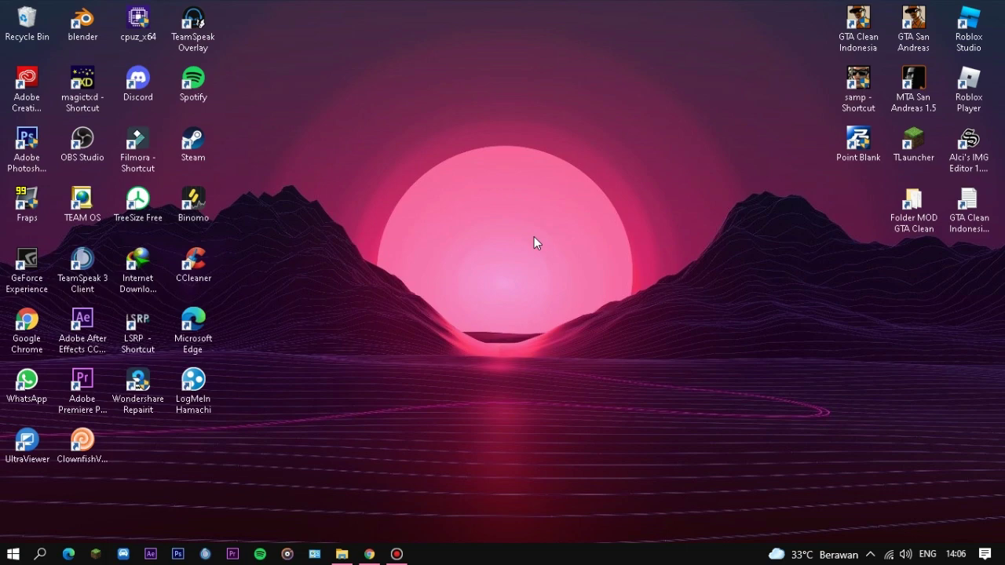
{"action": "double_click", "coordinate": [533, 242]}
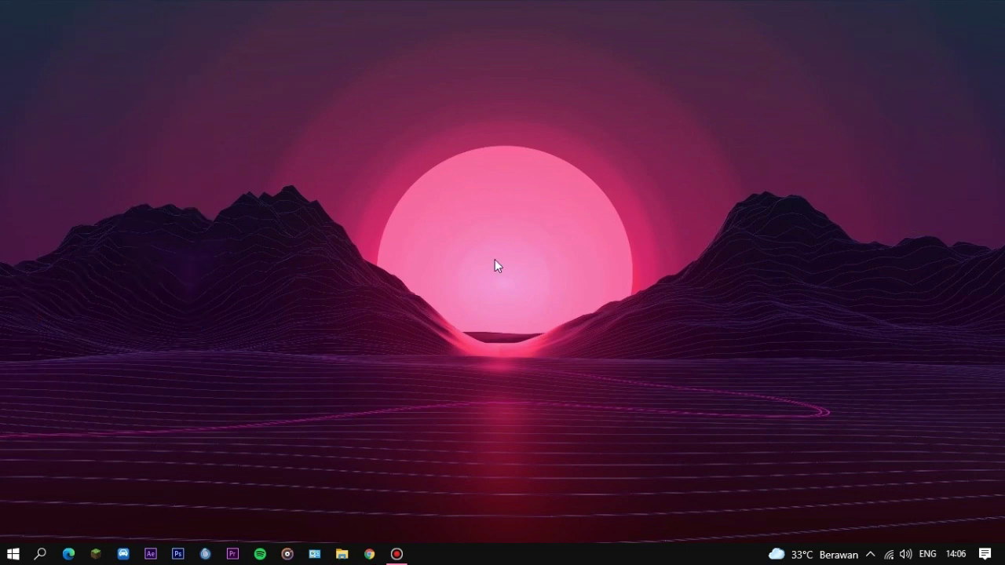